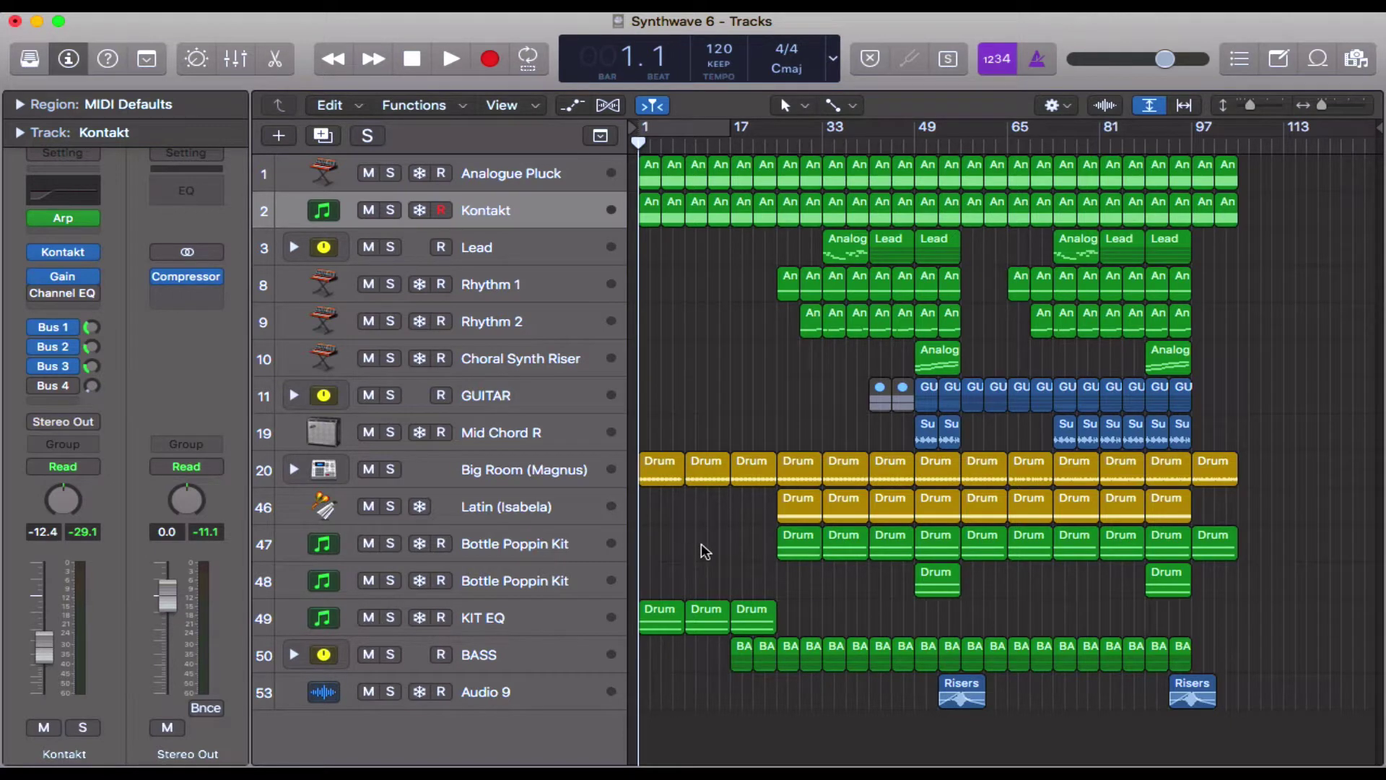
- Keep the Pointer Tool active and marquee-select the ten intro regions on the opening bars
click(697, 546)
click(727, 400)
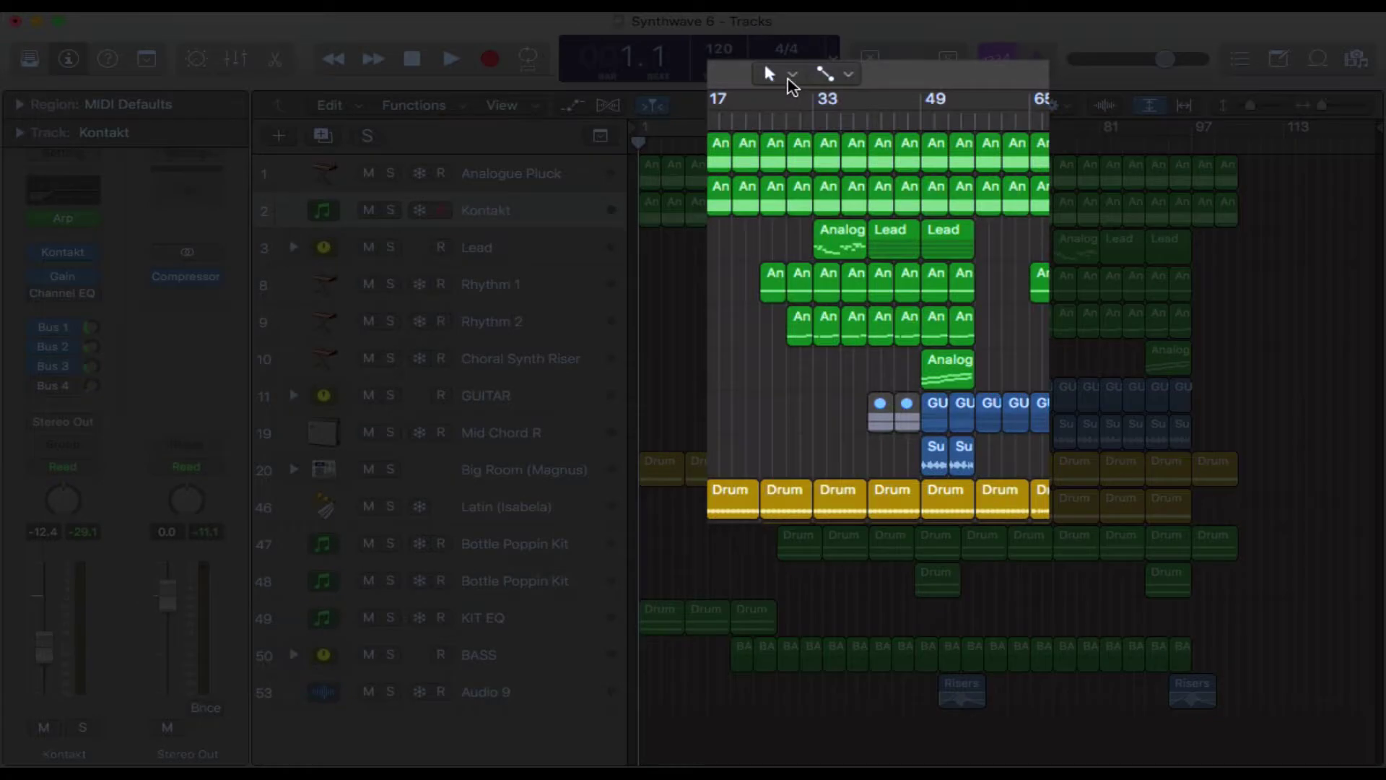
click(798, 106)
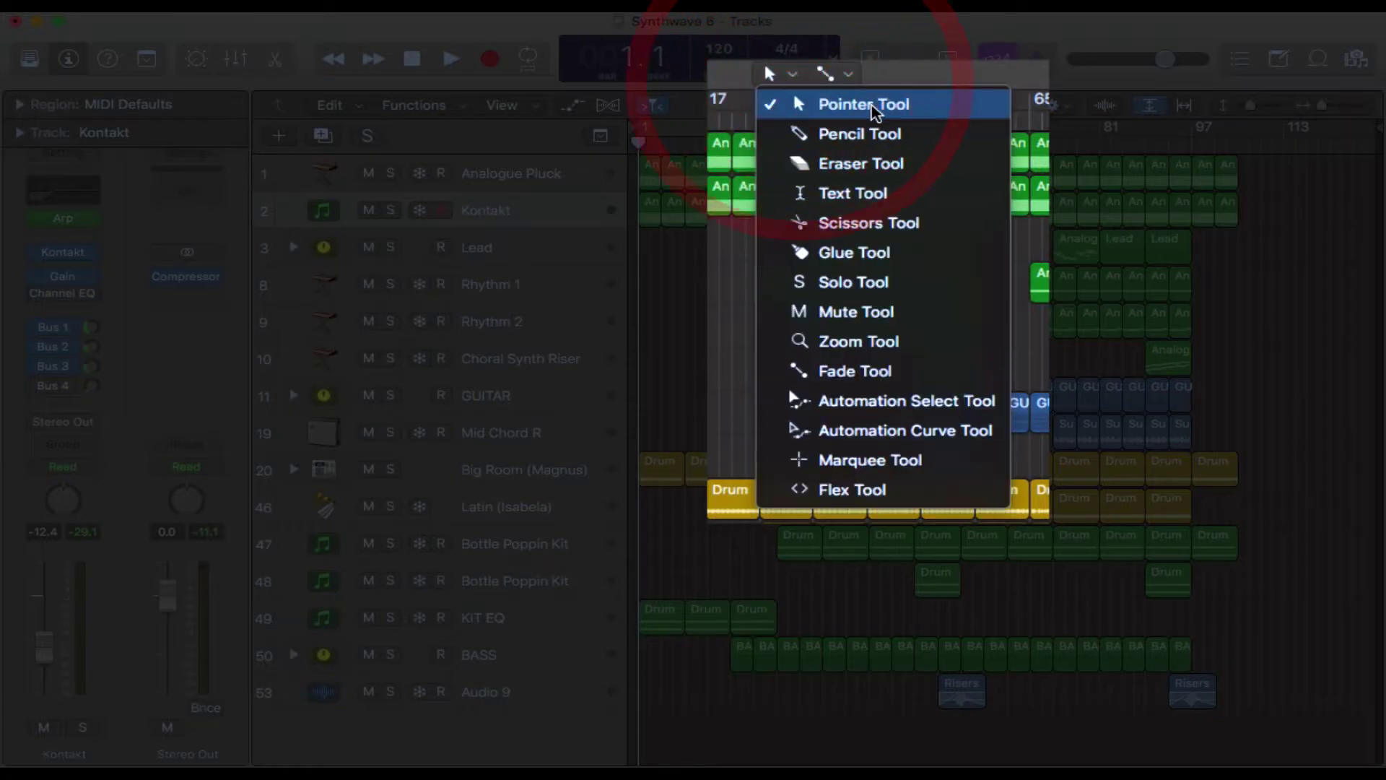
click(692, 381)
drag(665, 559, 705, 652)
drag(664, 586, 642, 189)
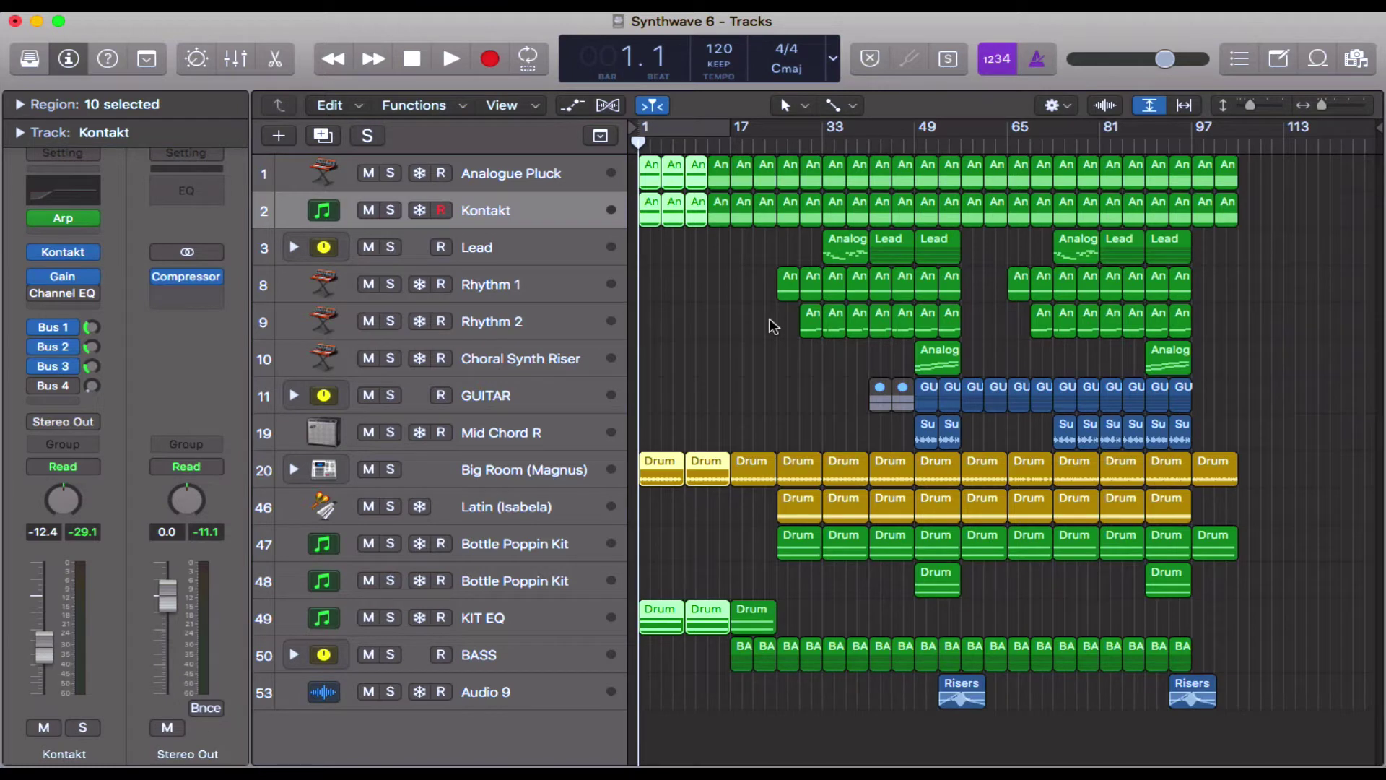
- Delete the selected intro regions with their automation, then marquee-select all remaining regions
key(BackSpace)
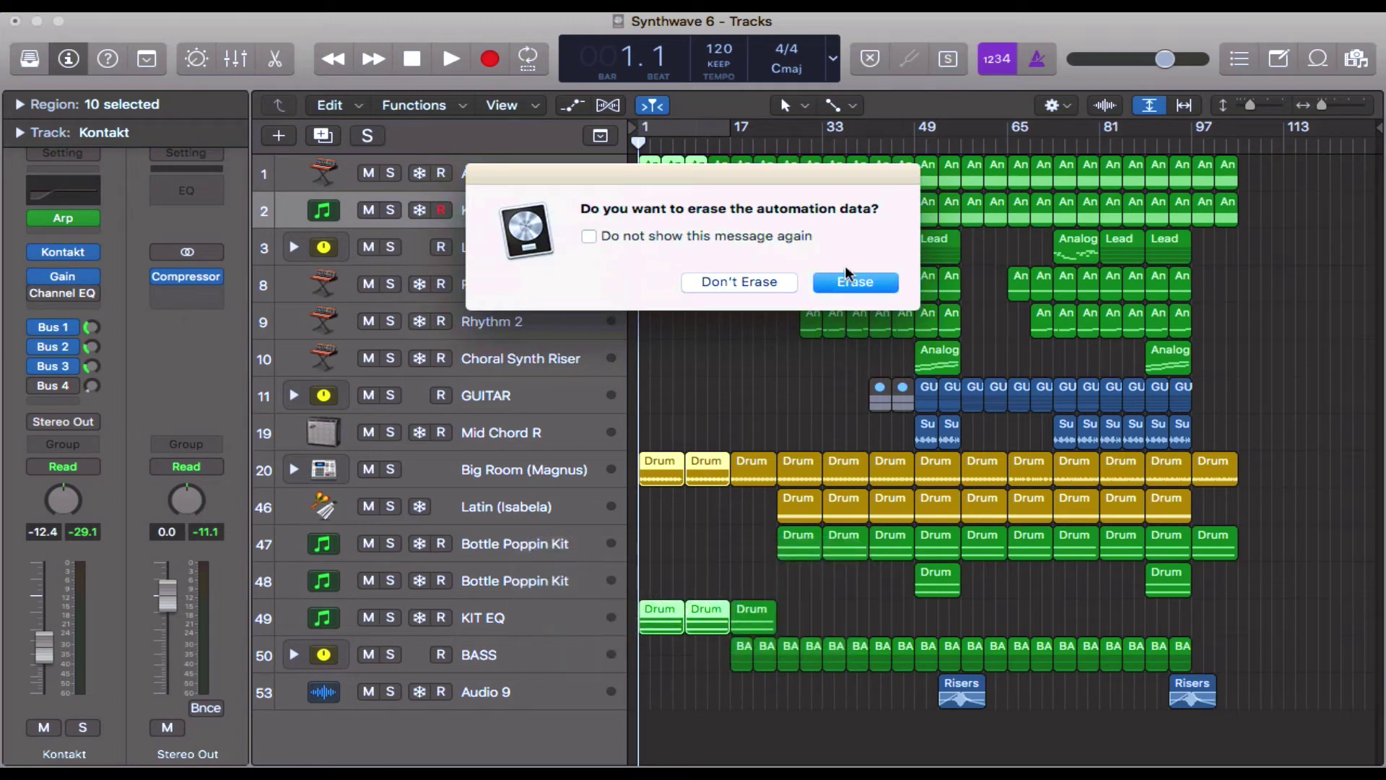
click(873, 284)
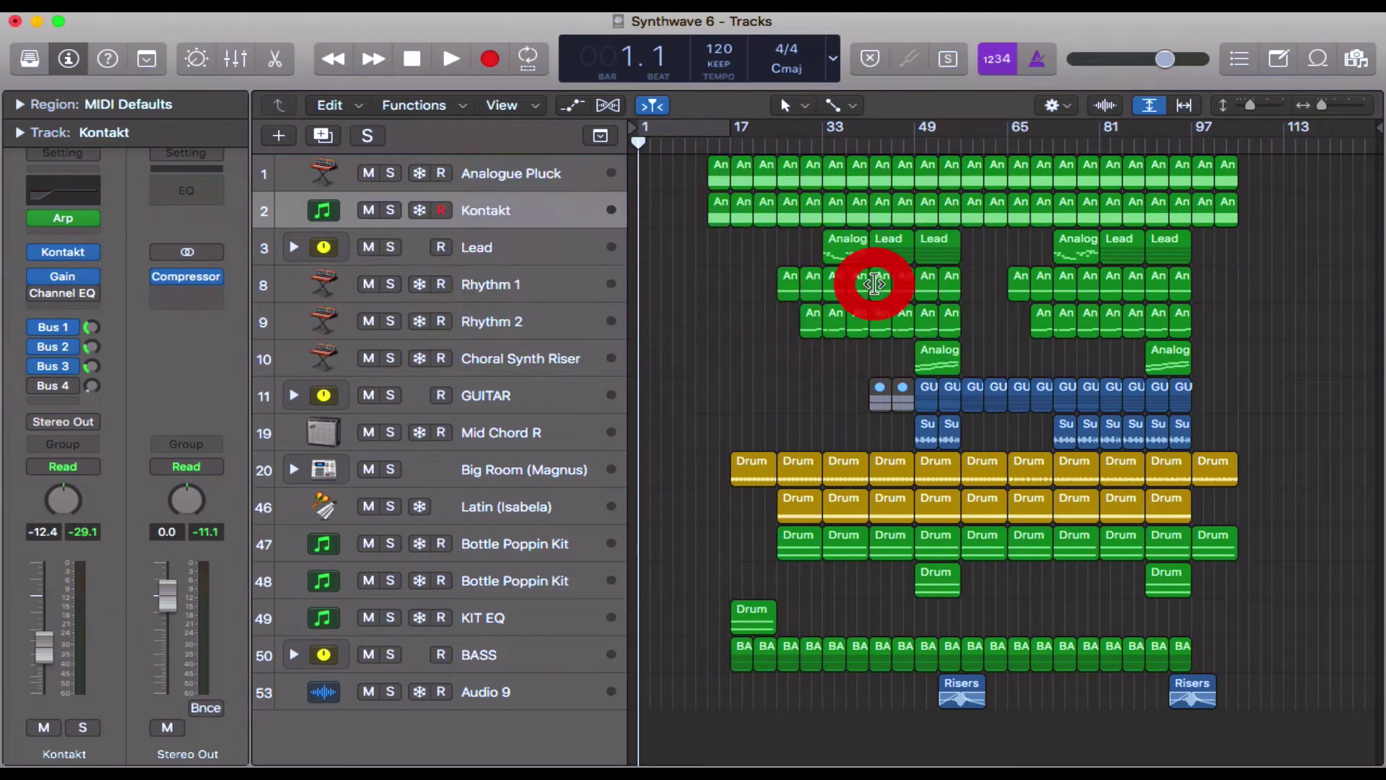
click(762, 422)
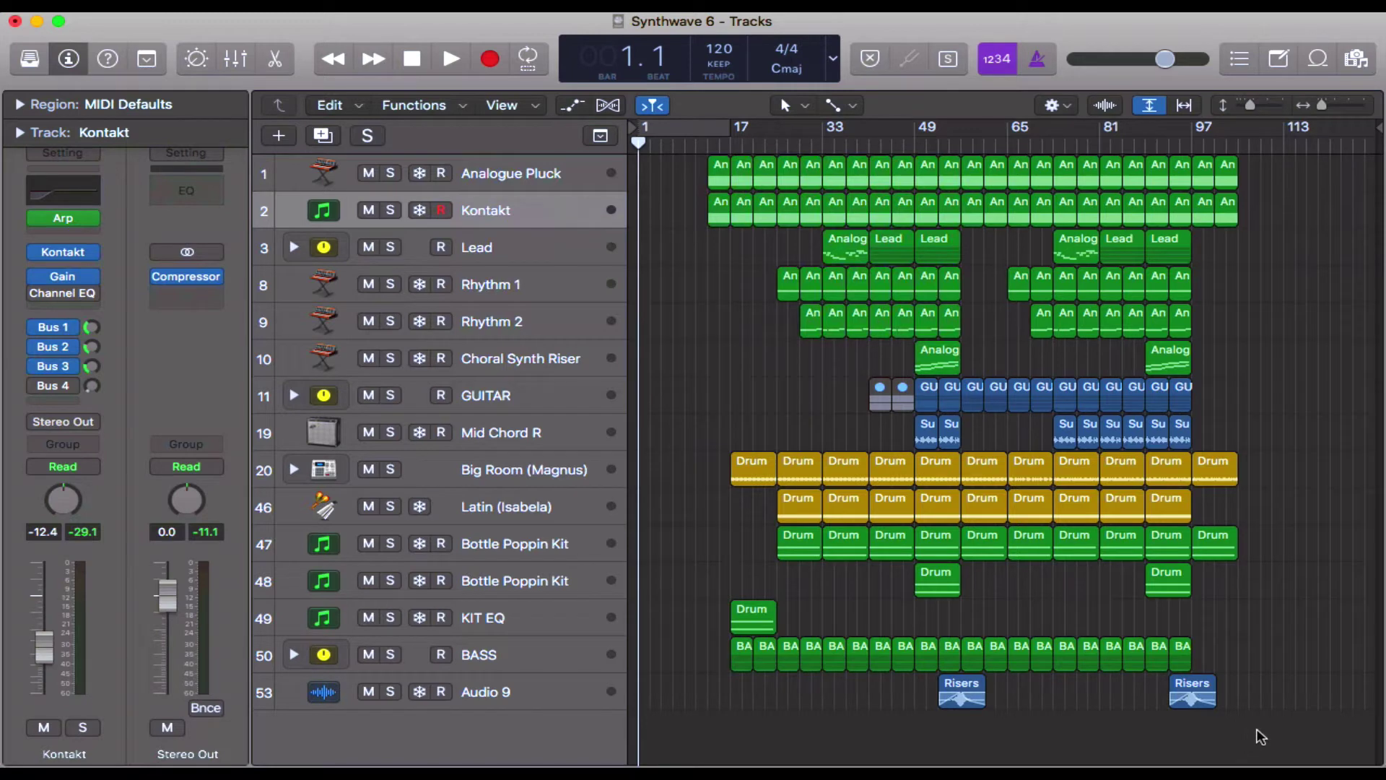
drag(1275, 729, 732, 167)
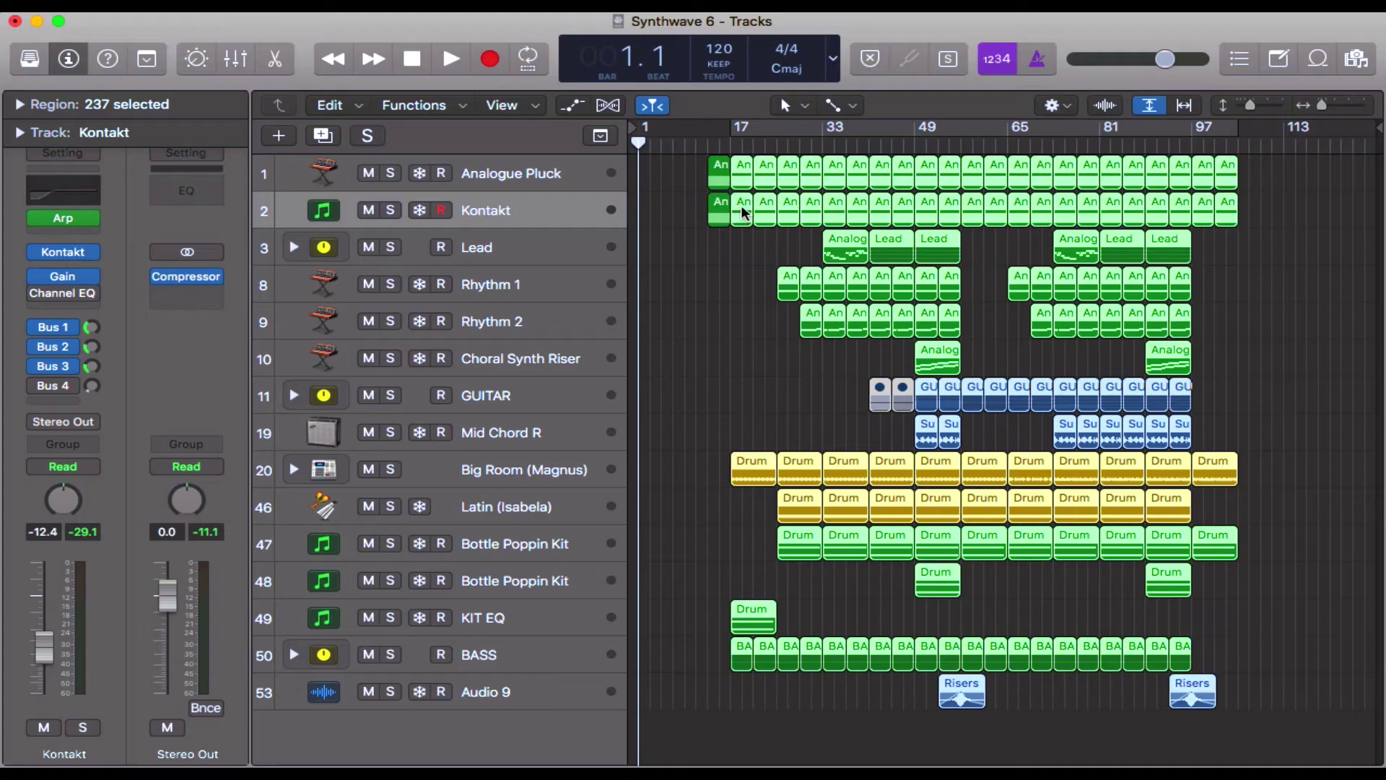
drag(733, 210, 648, 212)
key(Return)
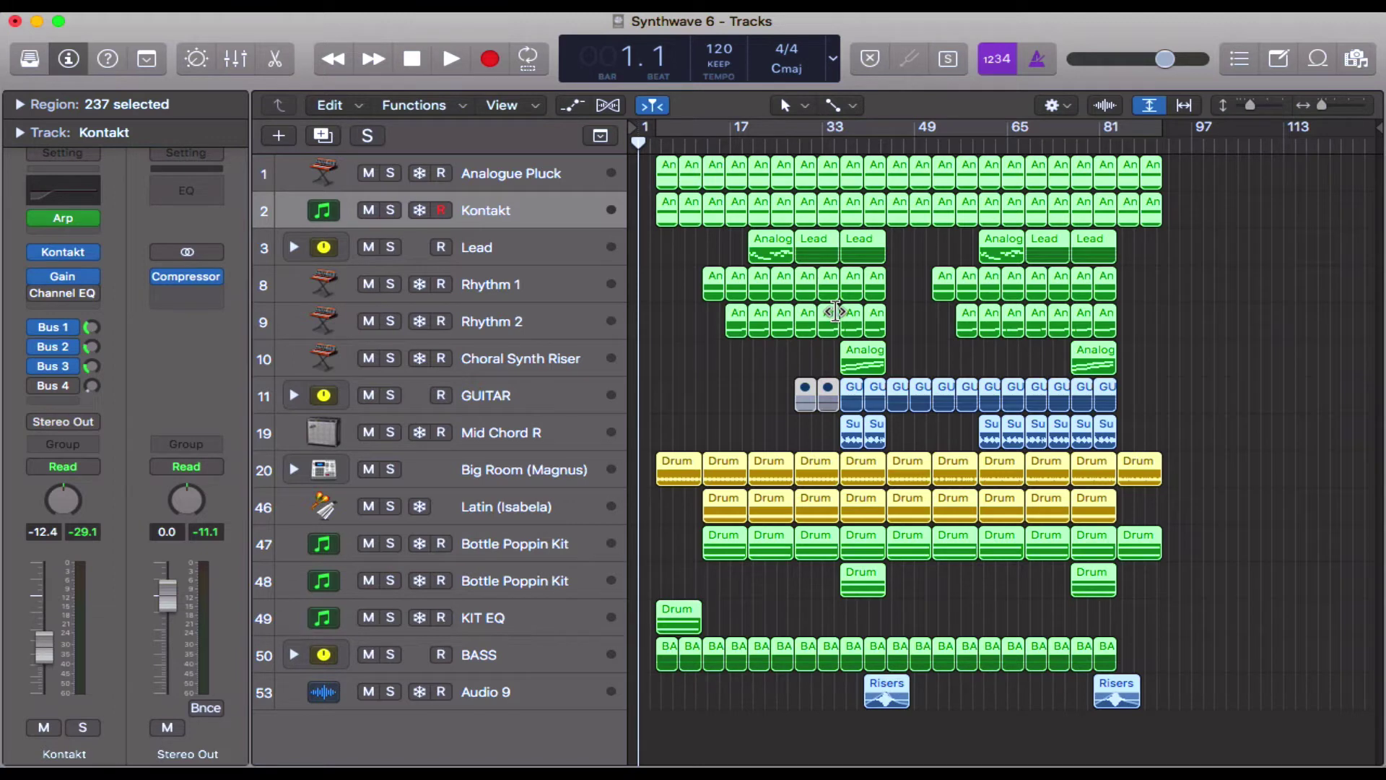
key(super+z)
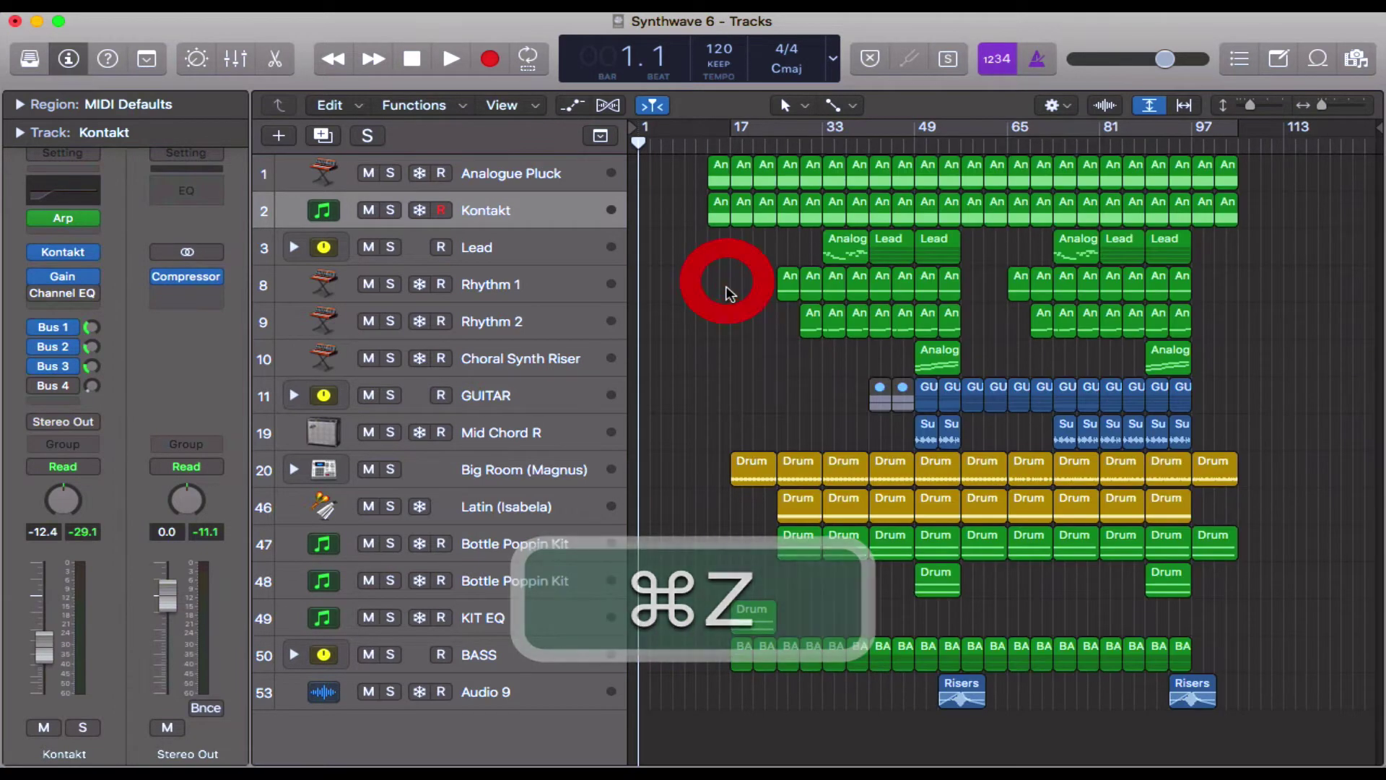
click(725, 282)
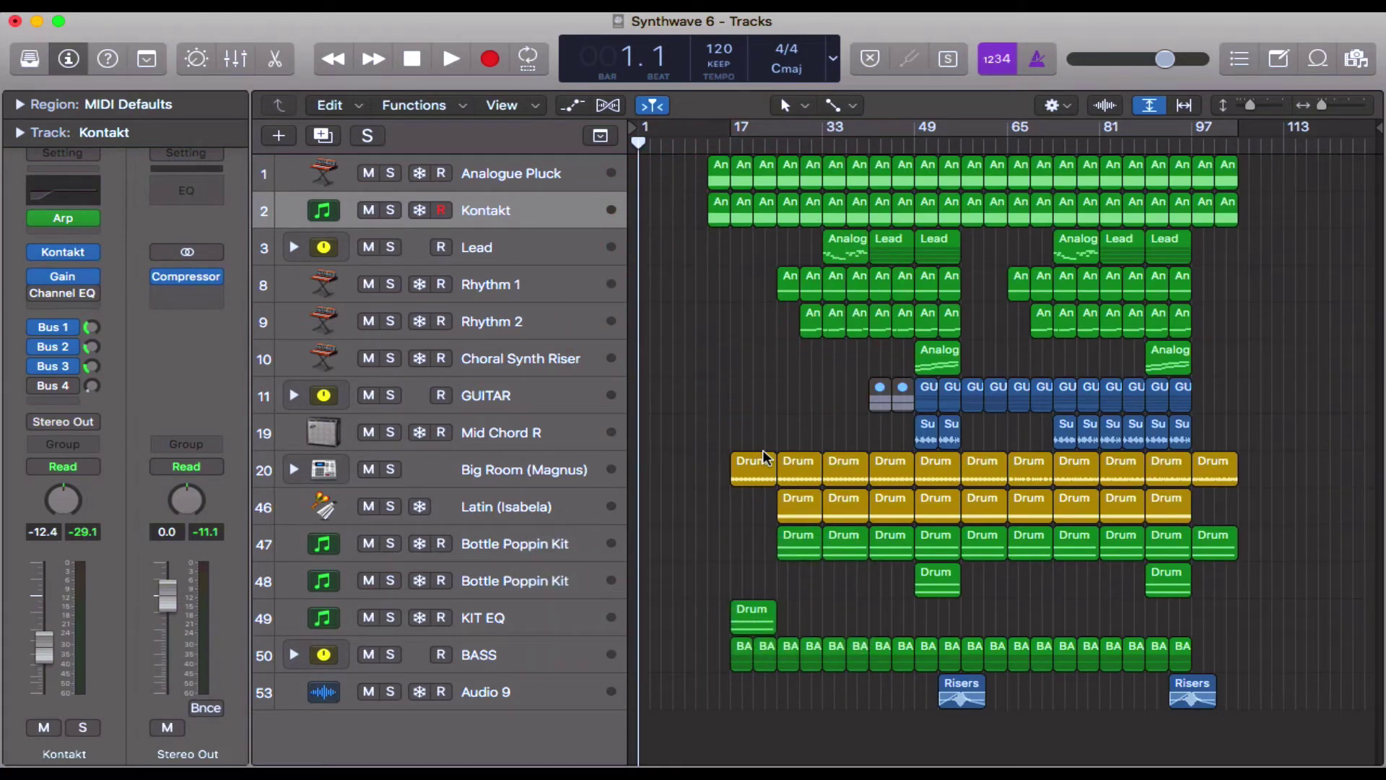
- Select all regions and move them 12 bars earlier to bar 1, along with their track automation
key(super)
key(super+a)
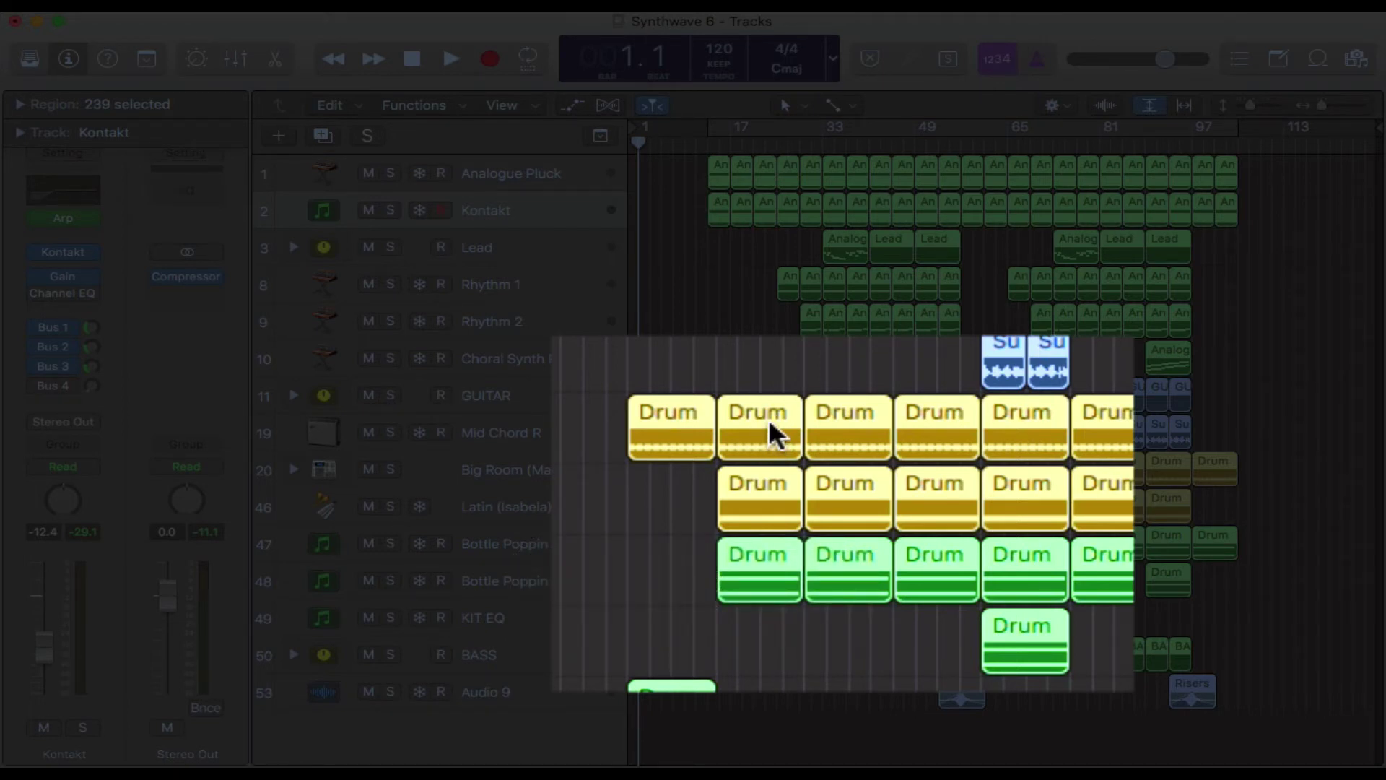
drag(768, 418, 717, 461)
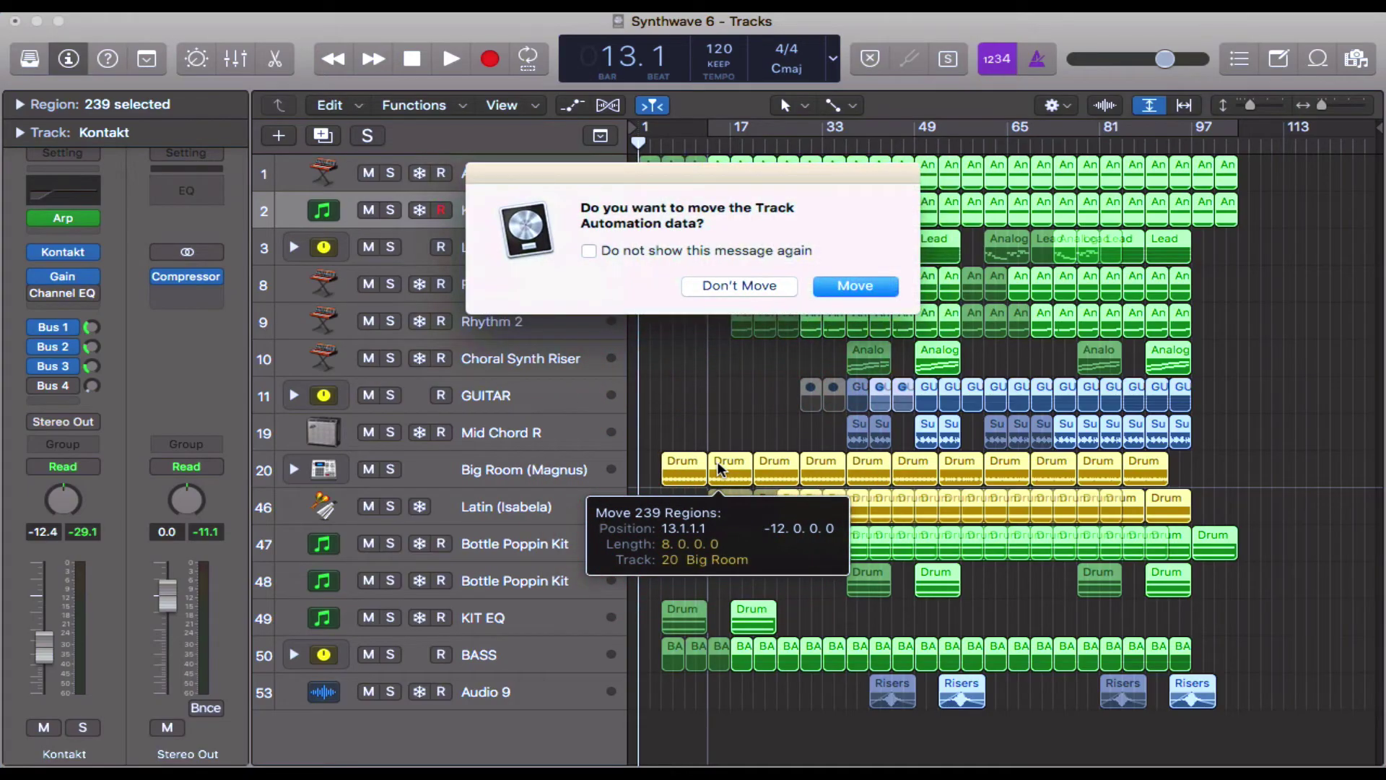
click(876, 284)
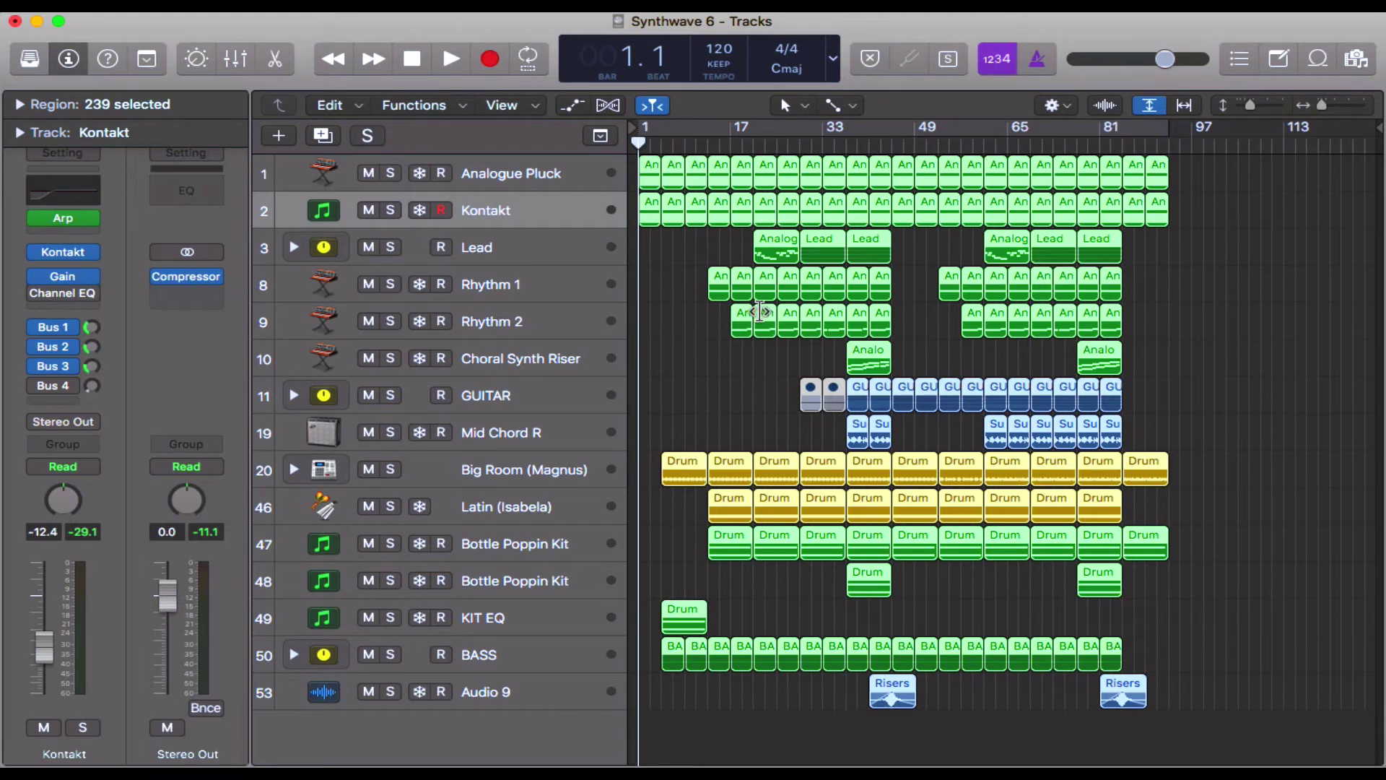
- Widen the timeline, clear the selection, and select the Rhythm 2 track with its 14 regions
key(super+Right)
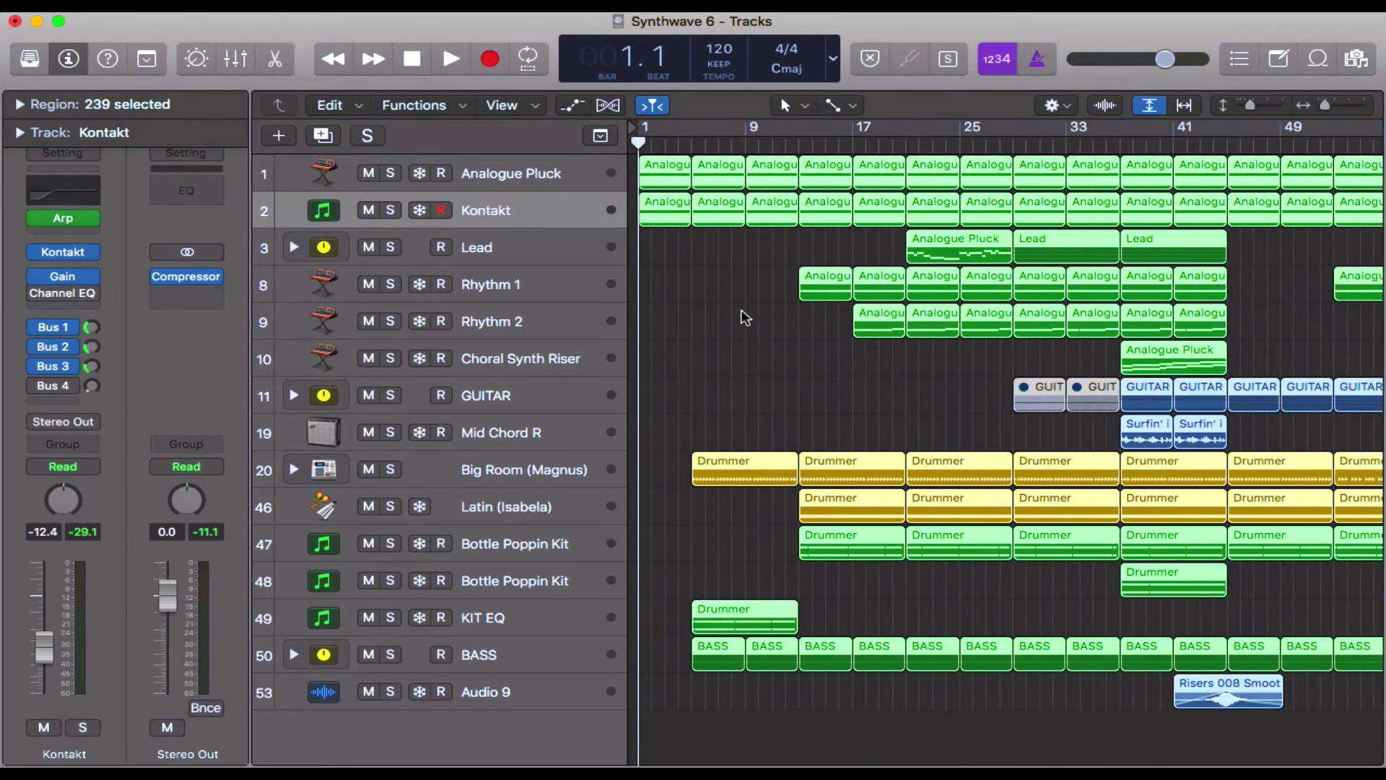
click(758, 336)
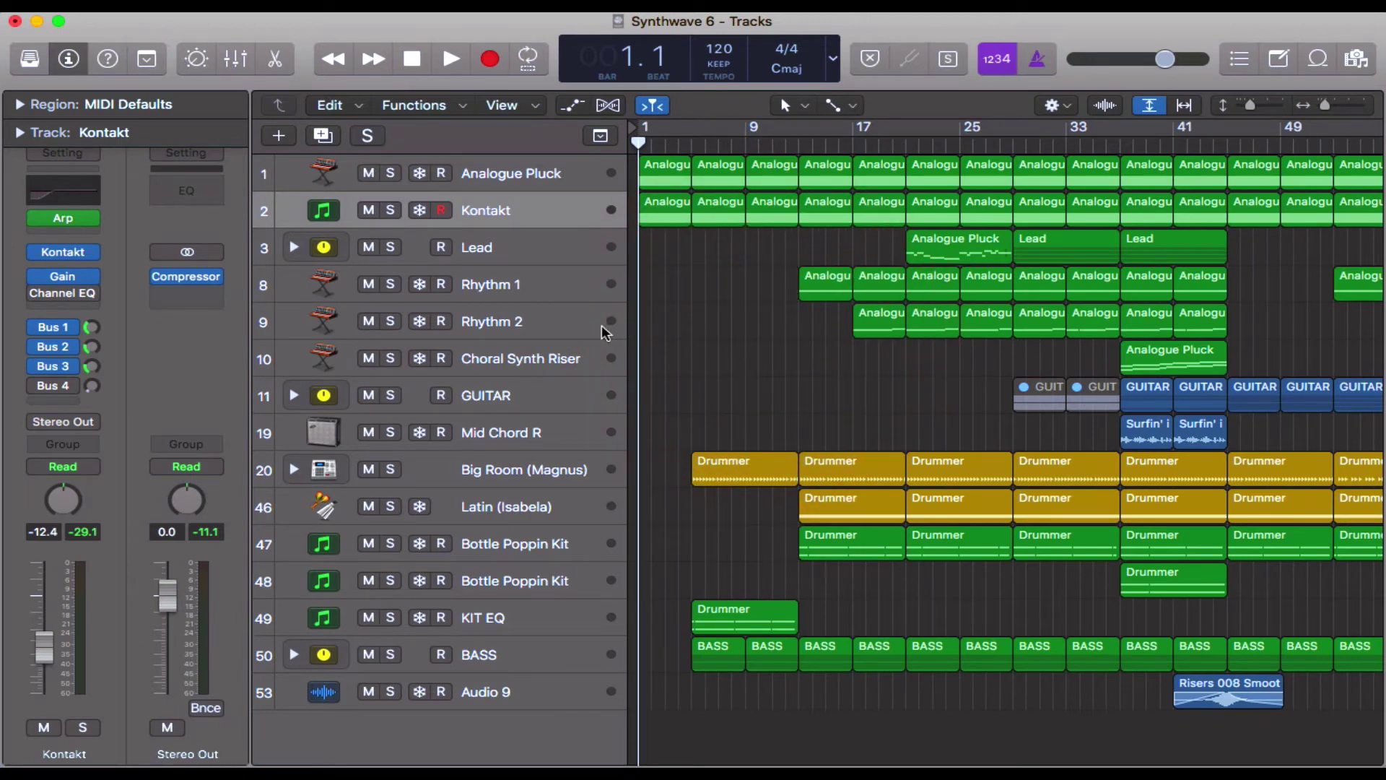
click(581, 322)
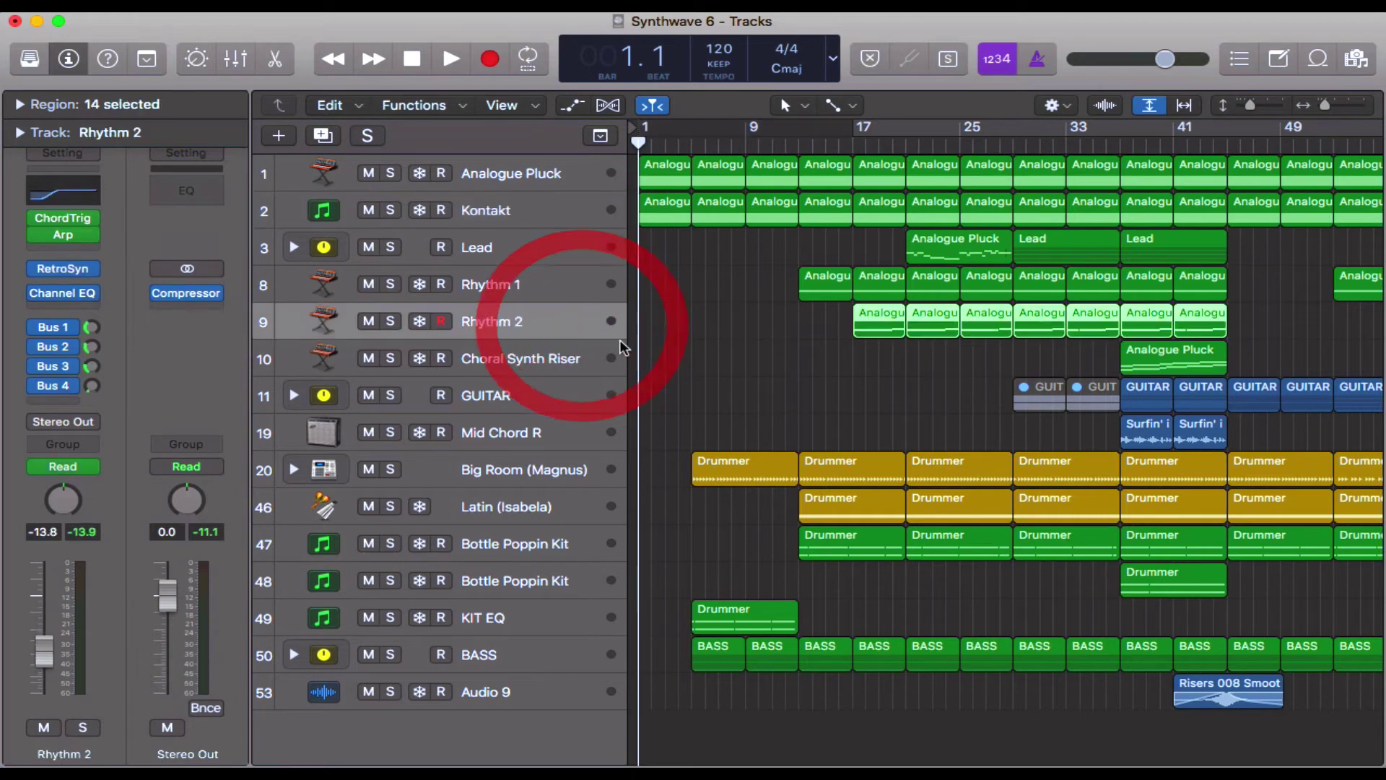
- Marquee-select the Rhythm 2 regions from bar 17 onward and open them in the Piano Roll
click(887, 375)
click(879, 325)
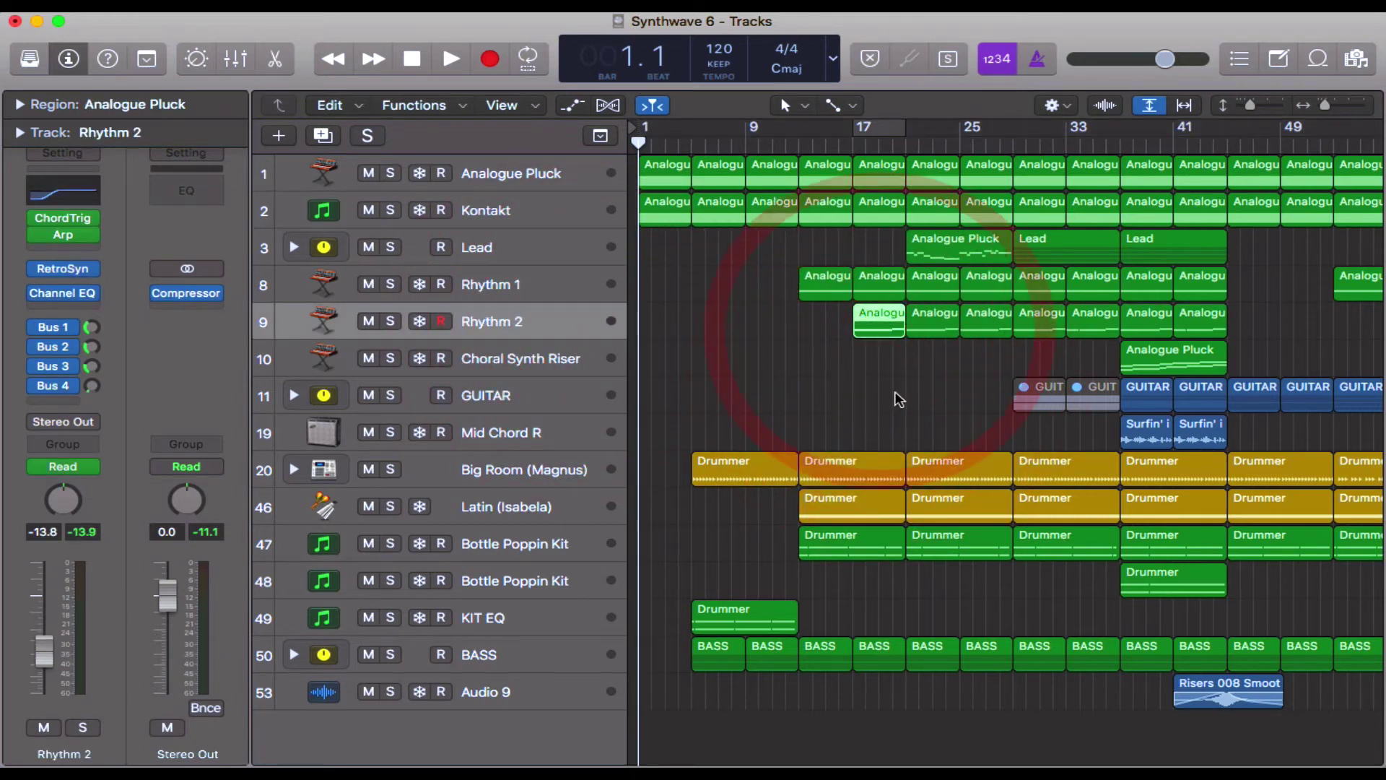
key(e)
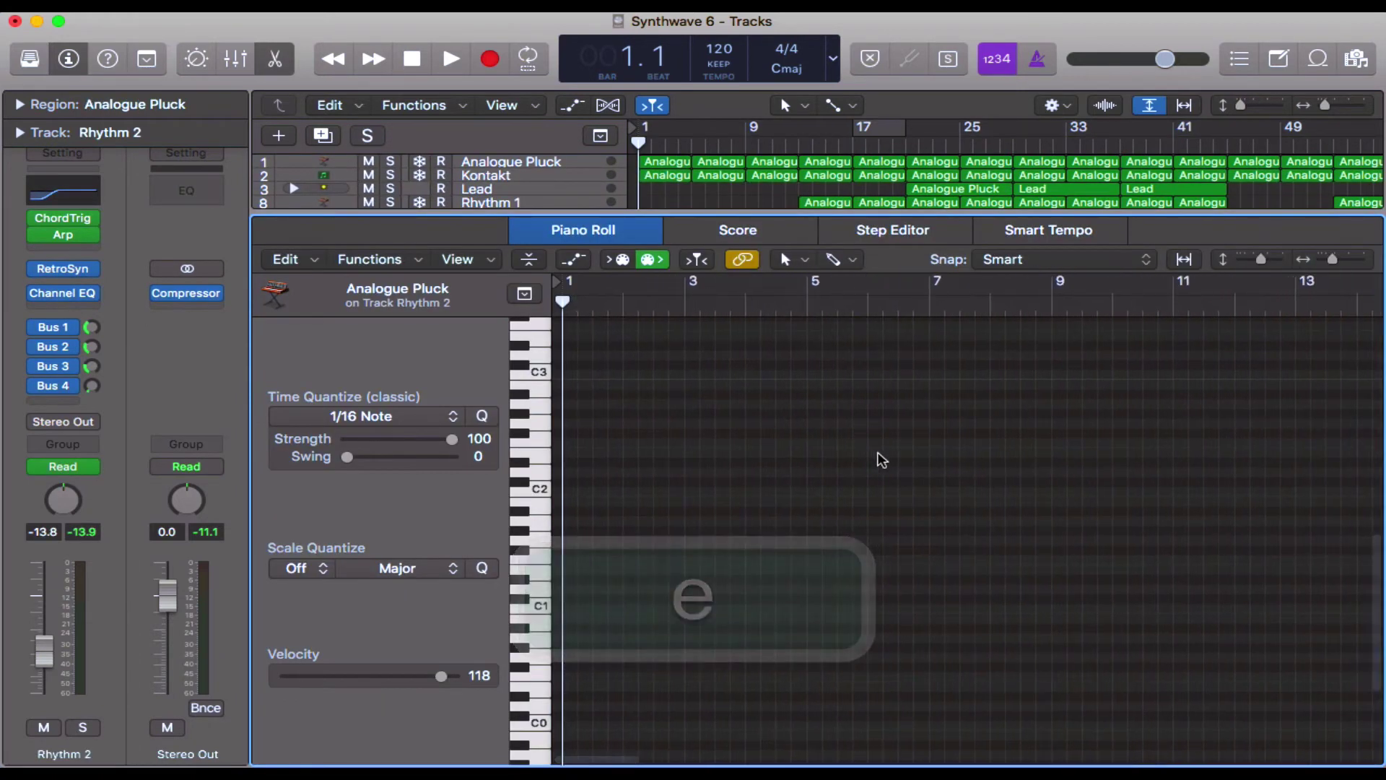
key(e)
drag(796, 316, 1246, 324)
key(e)
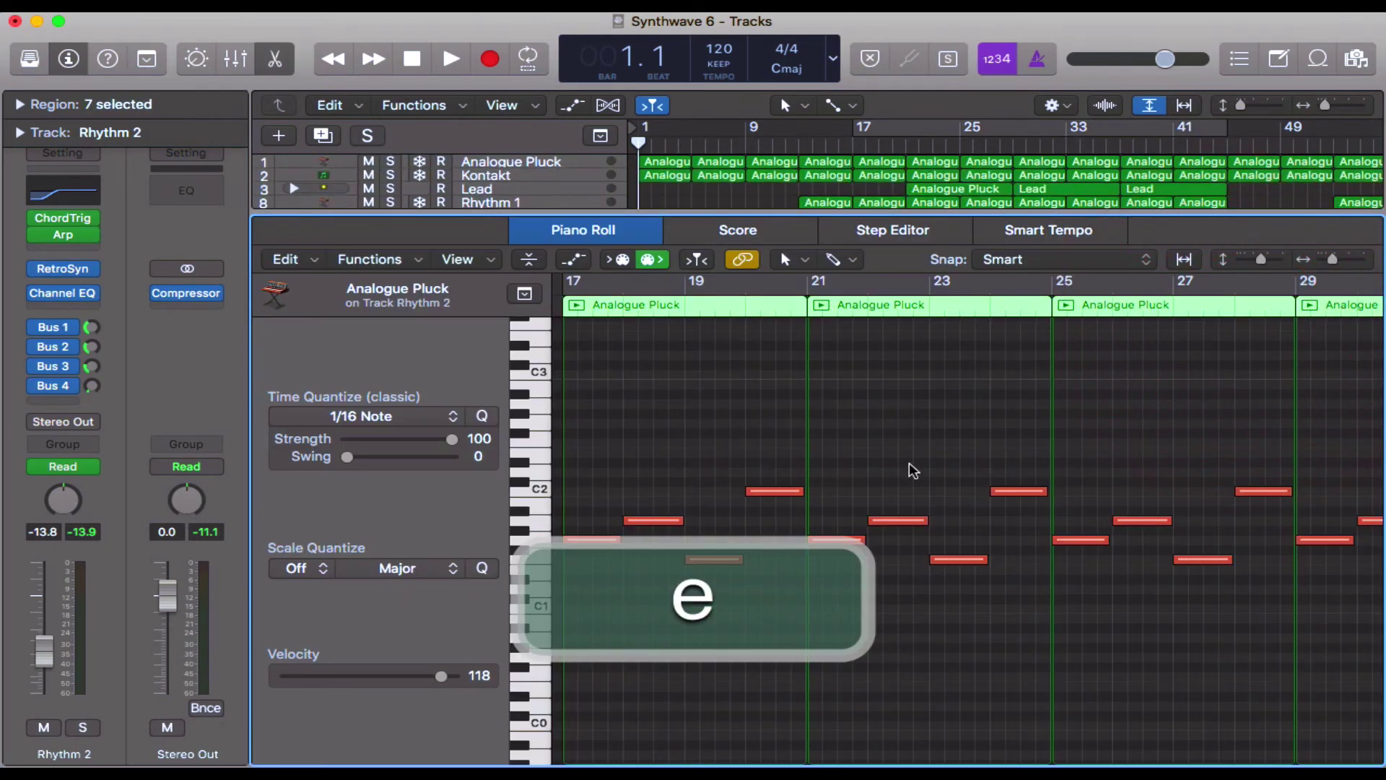
- Adjust the Piano Roll's horizontal zoom to show the notes of all seven regions
key(super+Left)
key(super+Left)
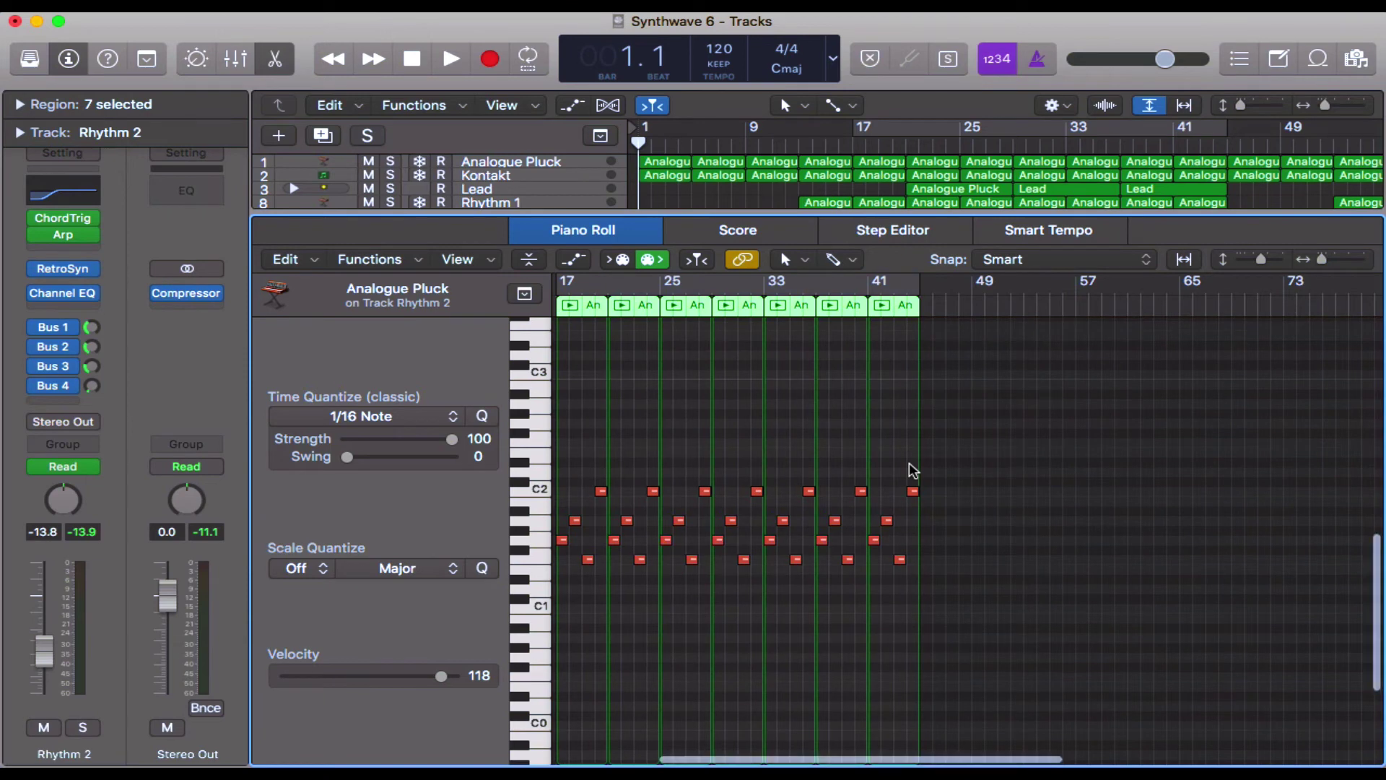
key(super+Right)
key(super+Right)
scroll(925, 452, right, 2)
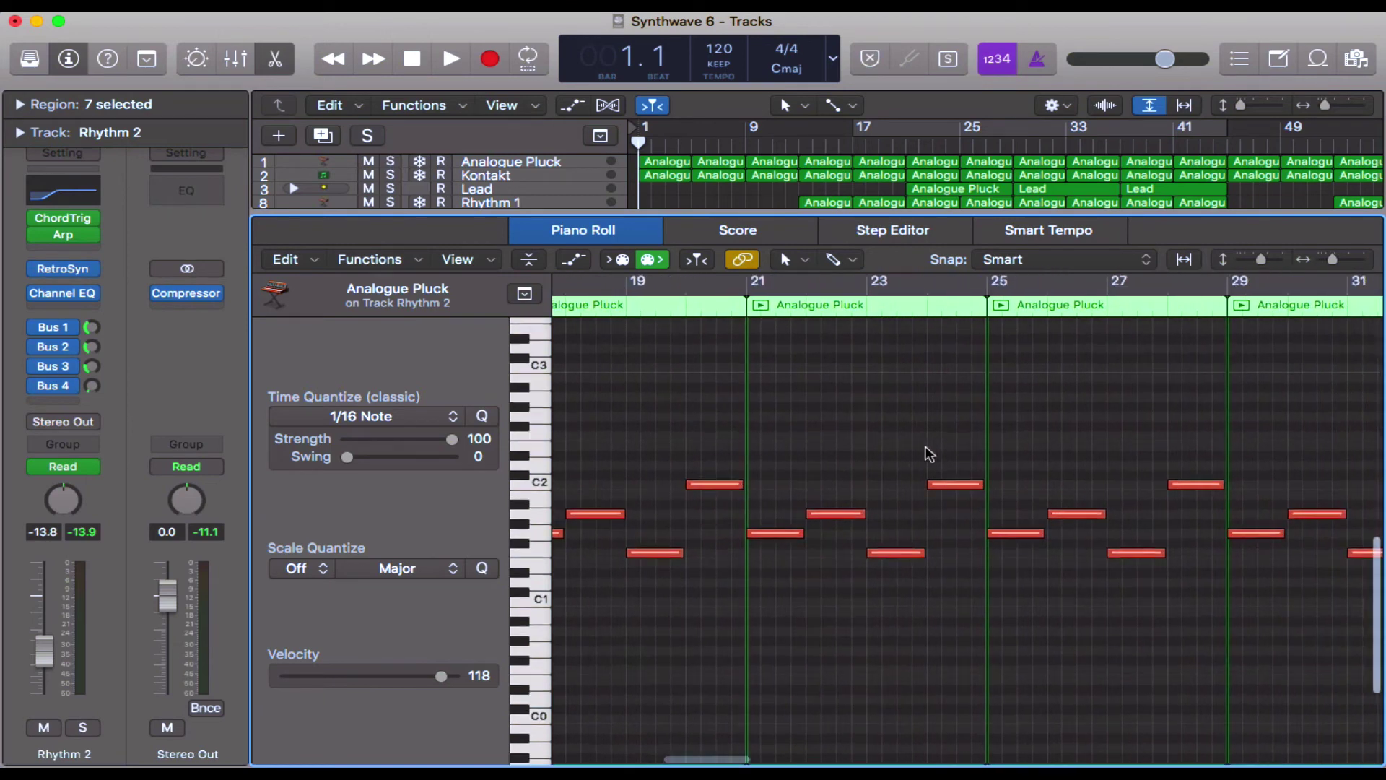
key(super+Left)
scroll(925, 455, left, 2)
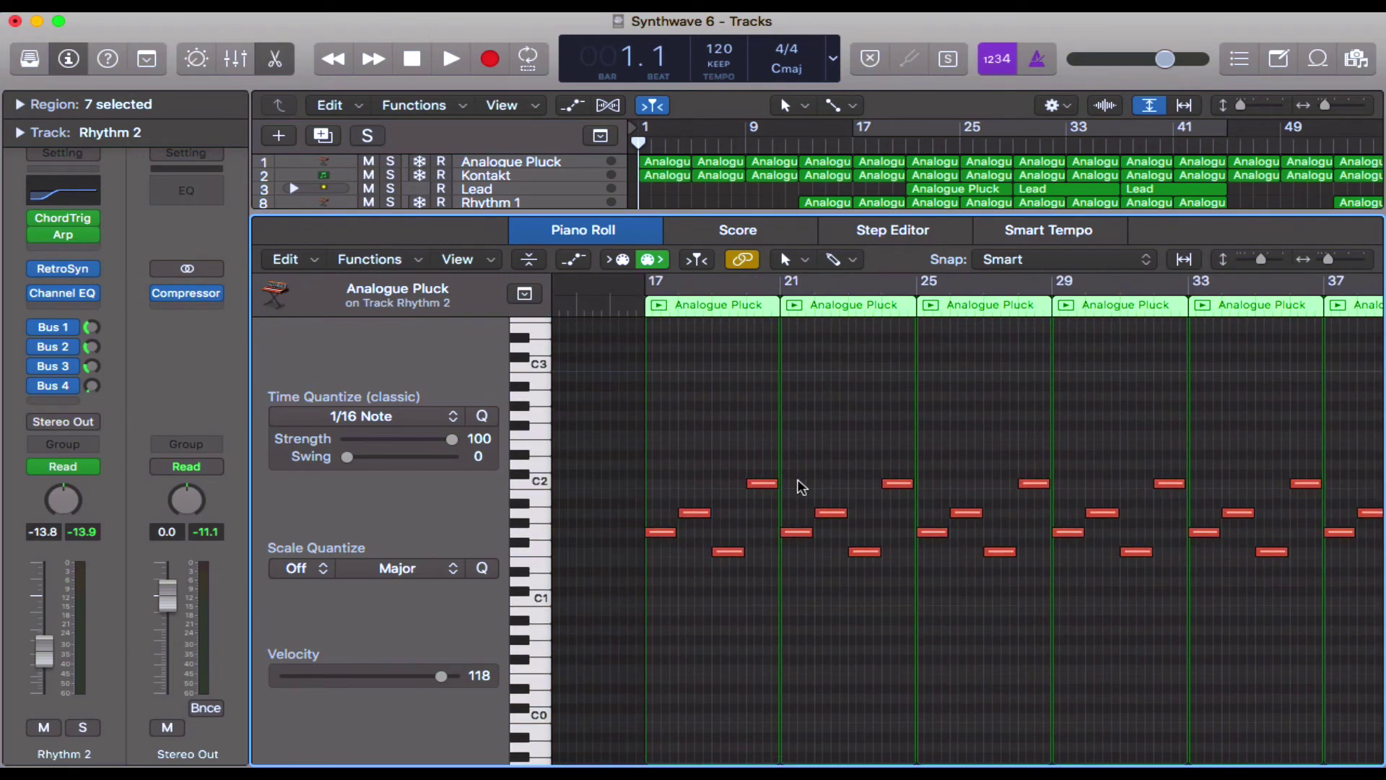
scroll(797, 525, left, 1)
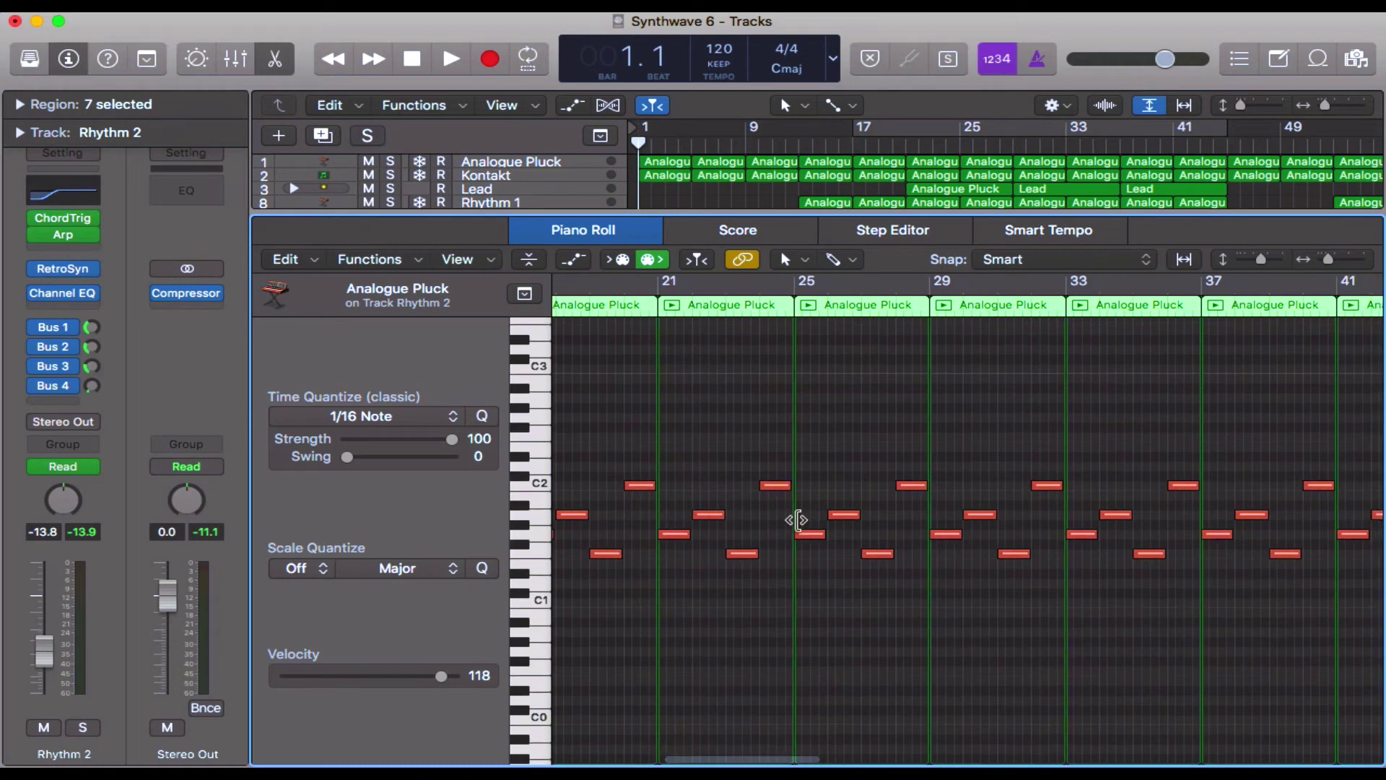
key(super+Left)
key(super+Left)
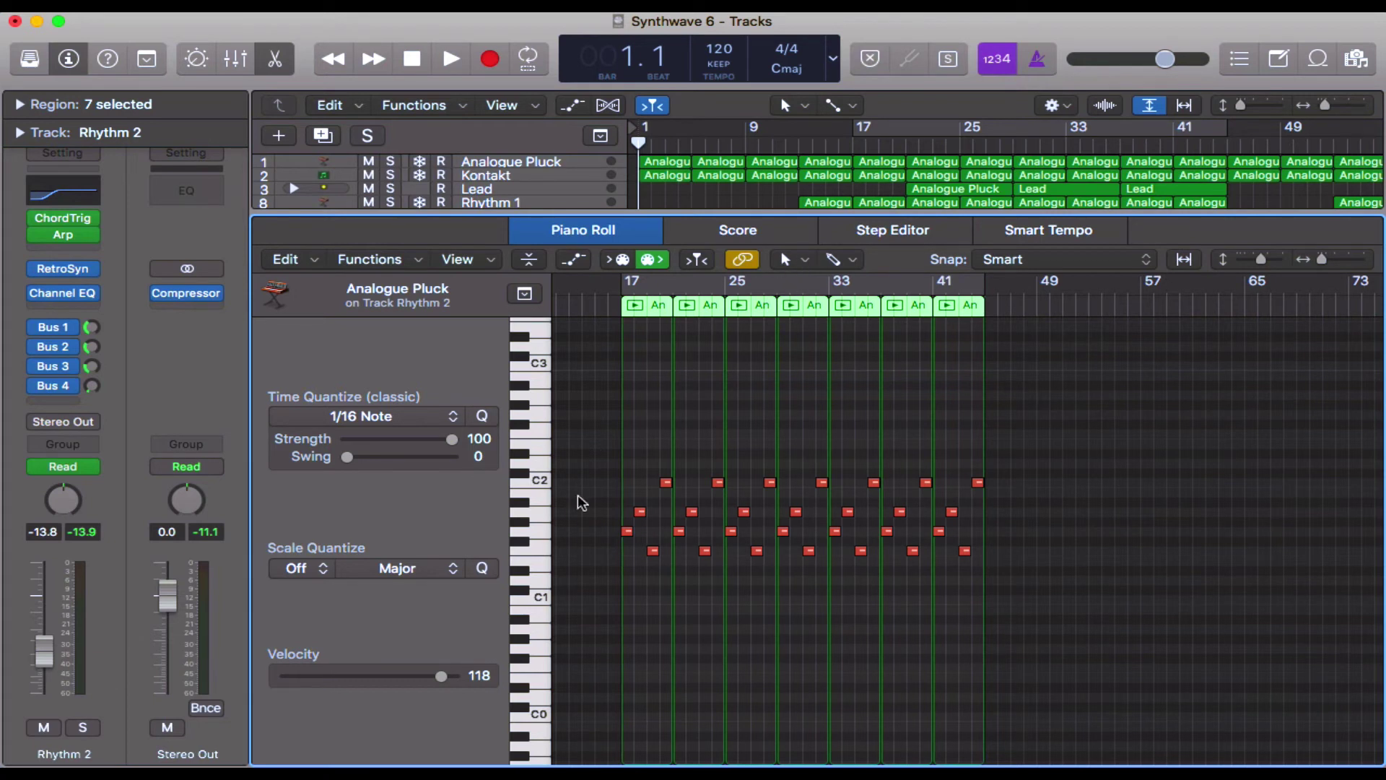
drag(587, 444, 965, 559)
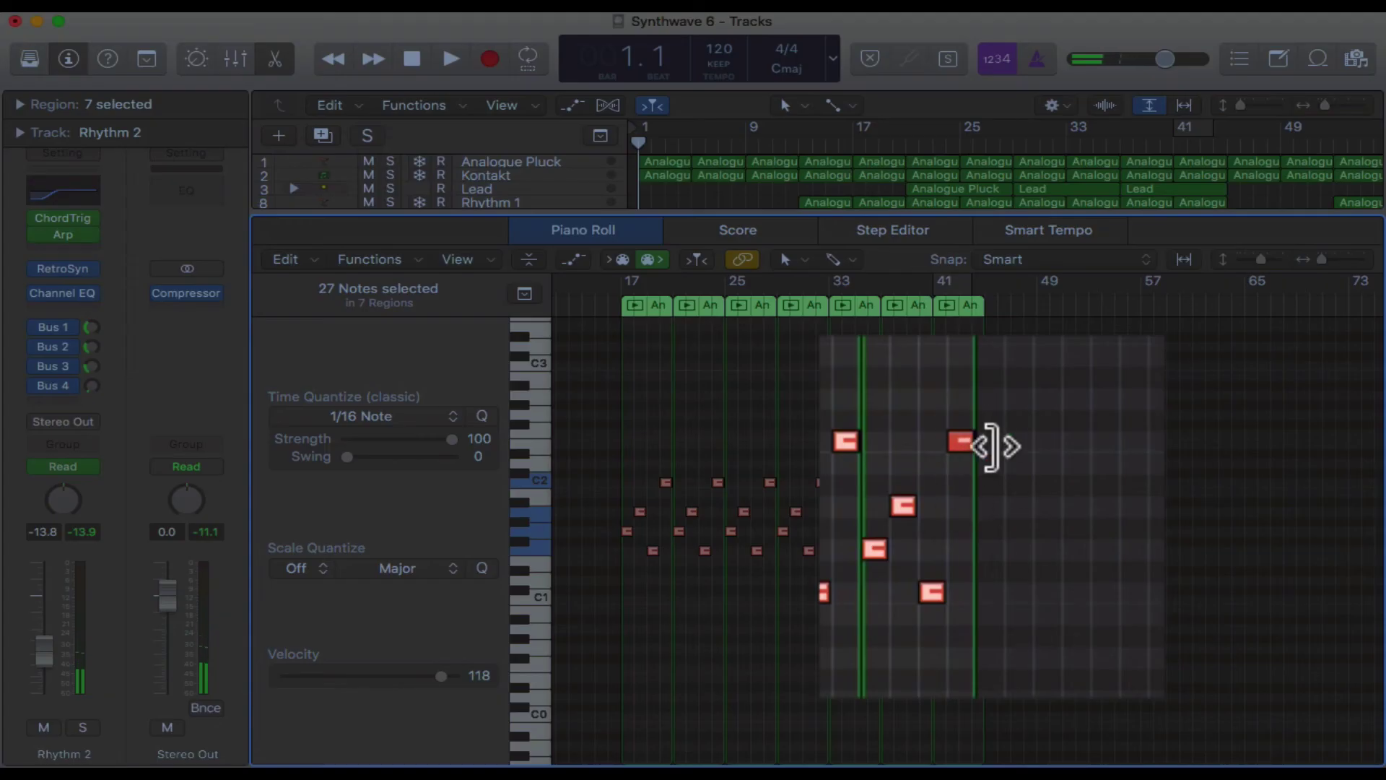
mouse_move(864, 549)
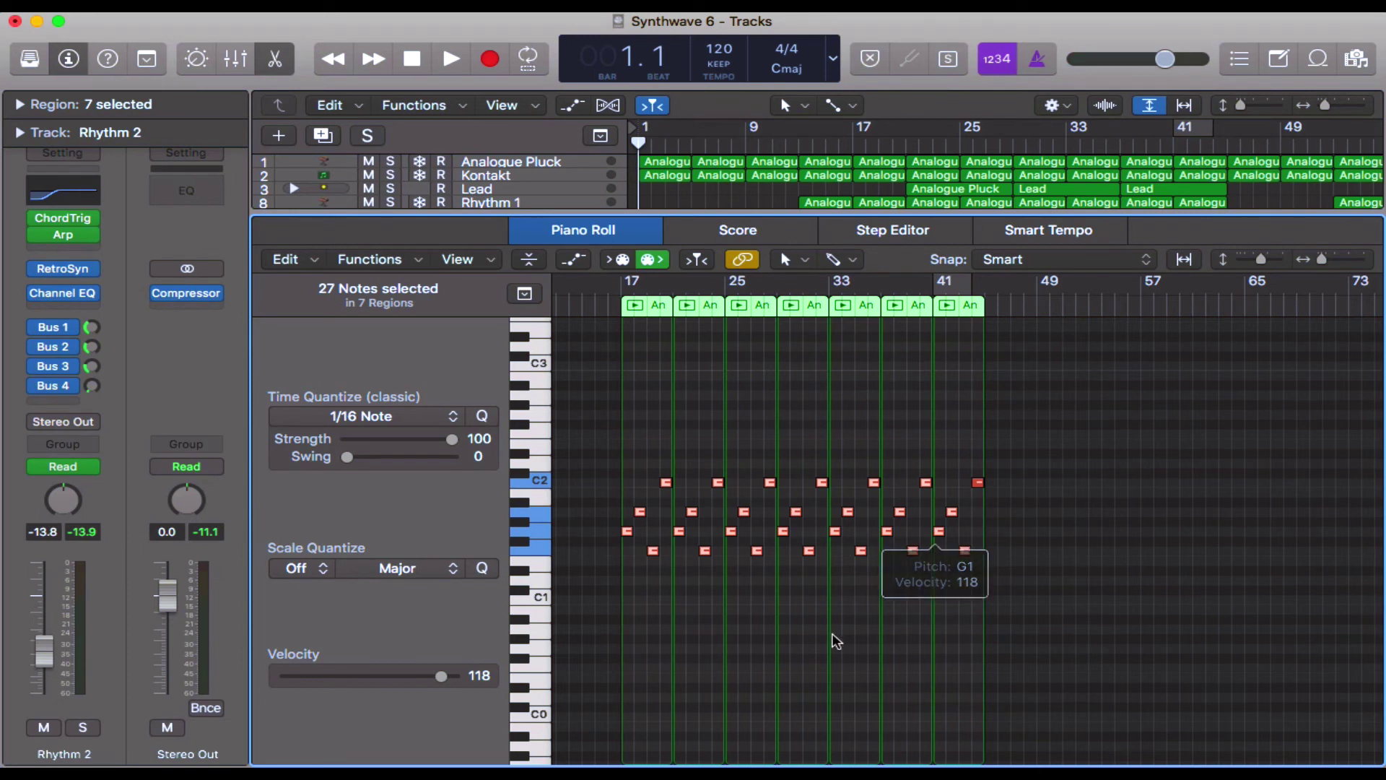
click(795, 607)
key(super+a)
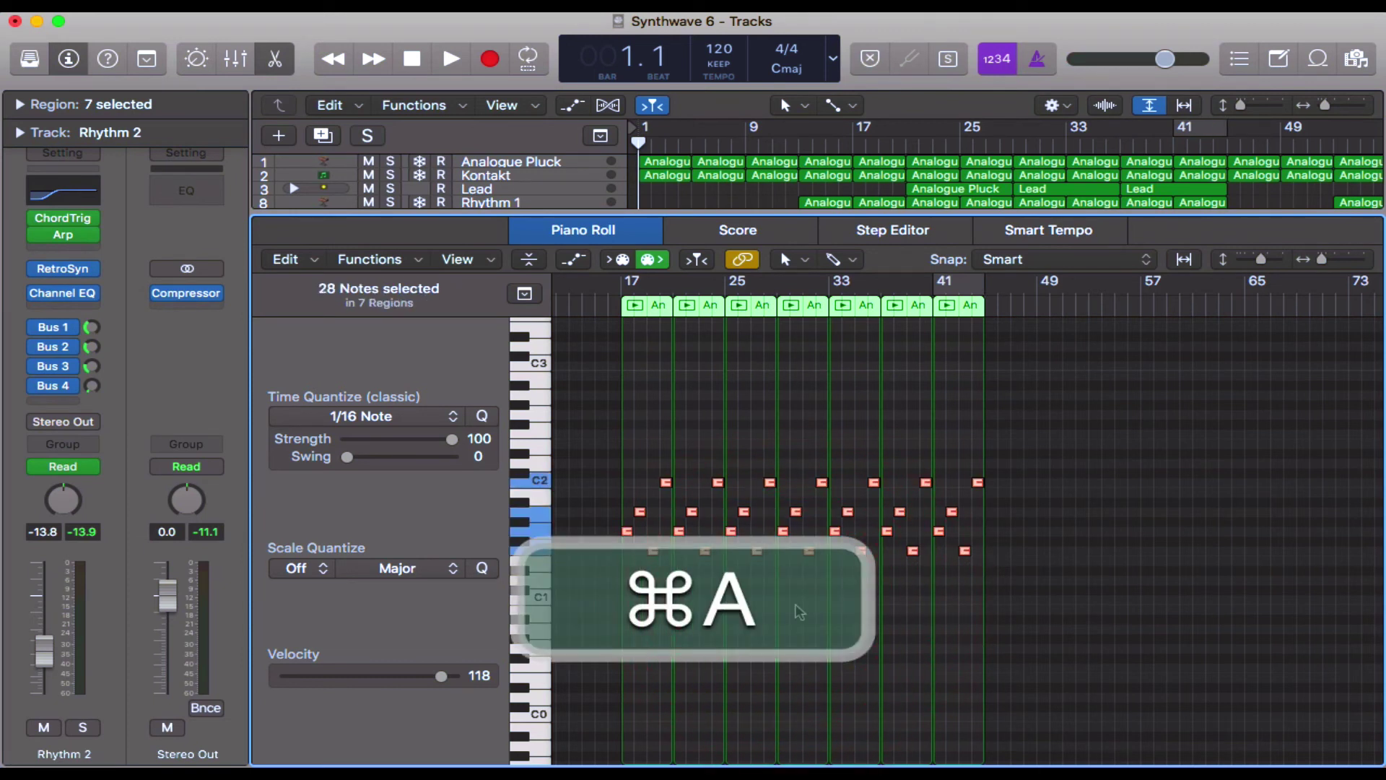
key(alt+shift)
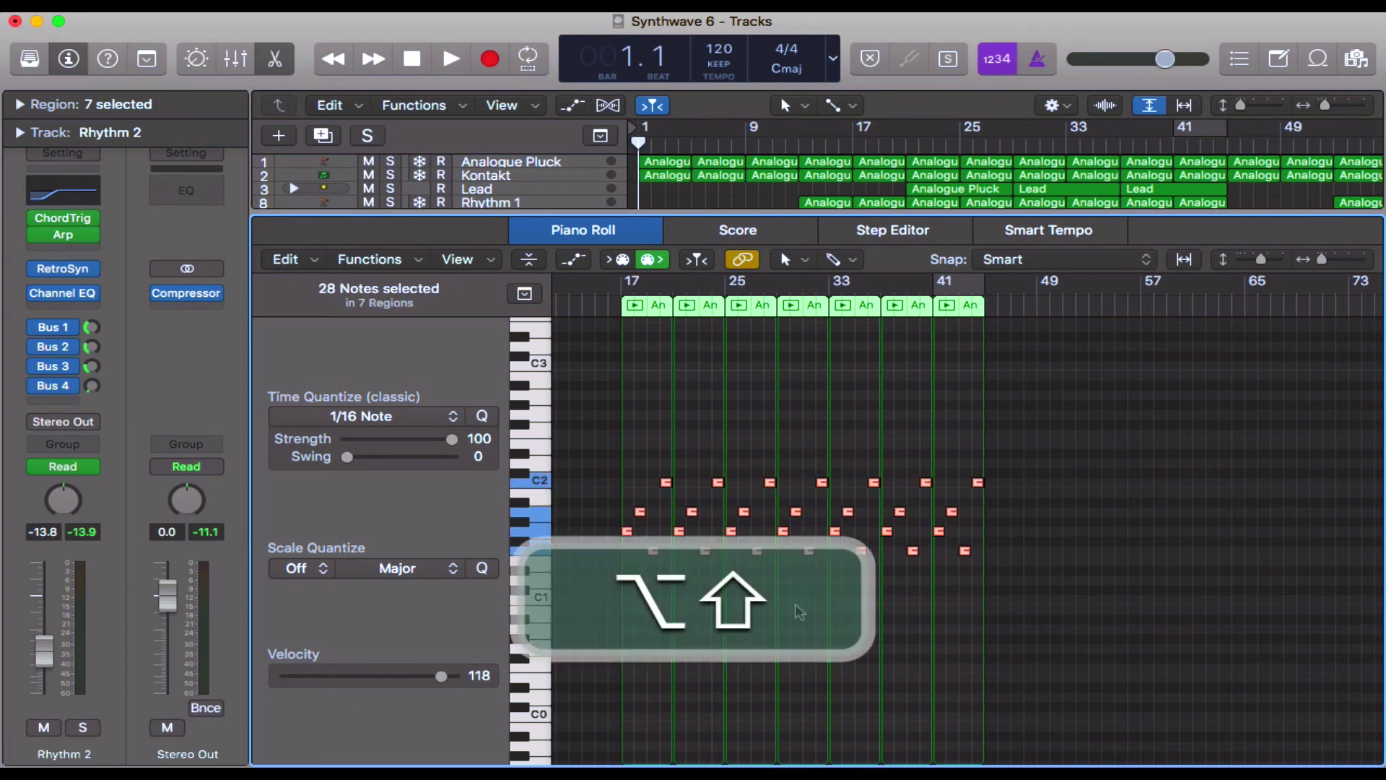
key(alt+shift+Down)
key(alt+shift+Up)
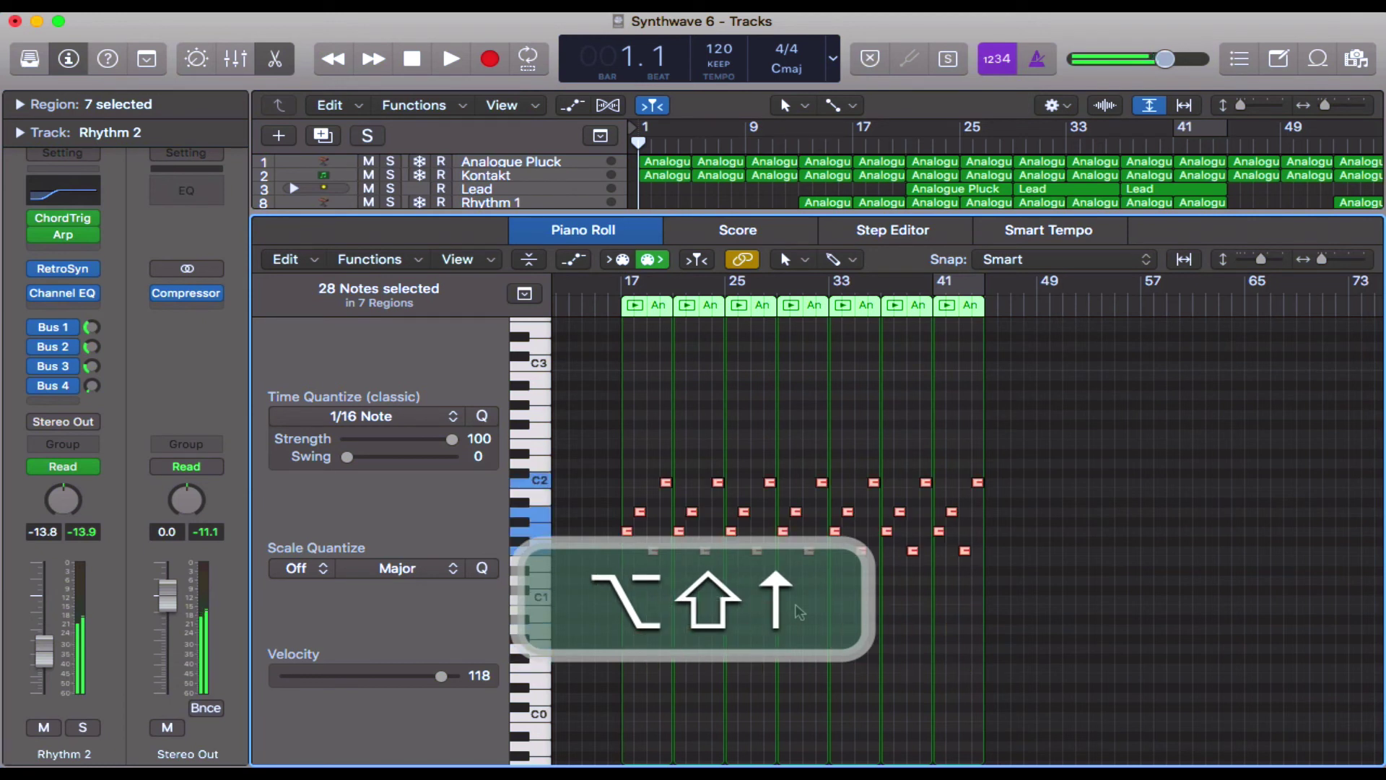
click(799, 619)
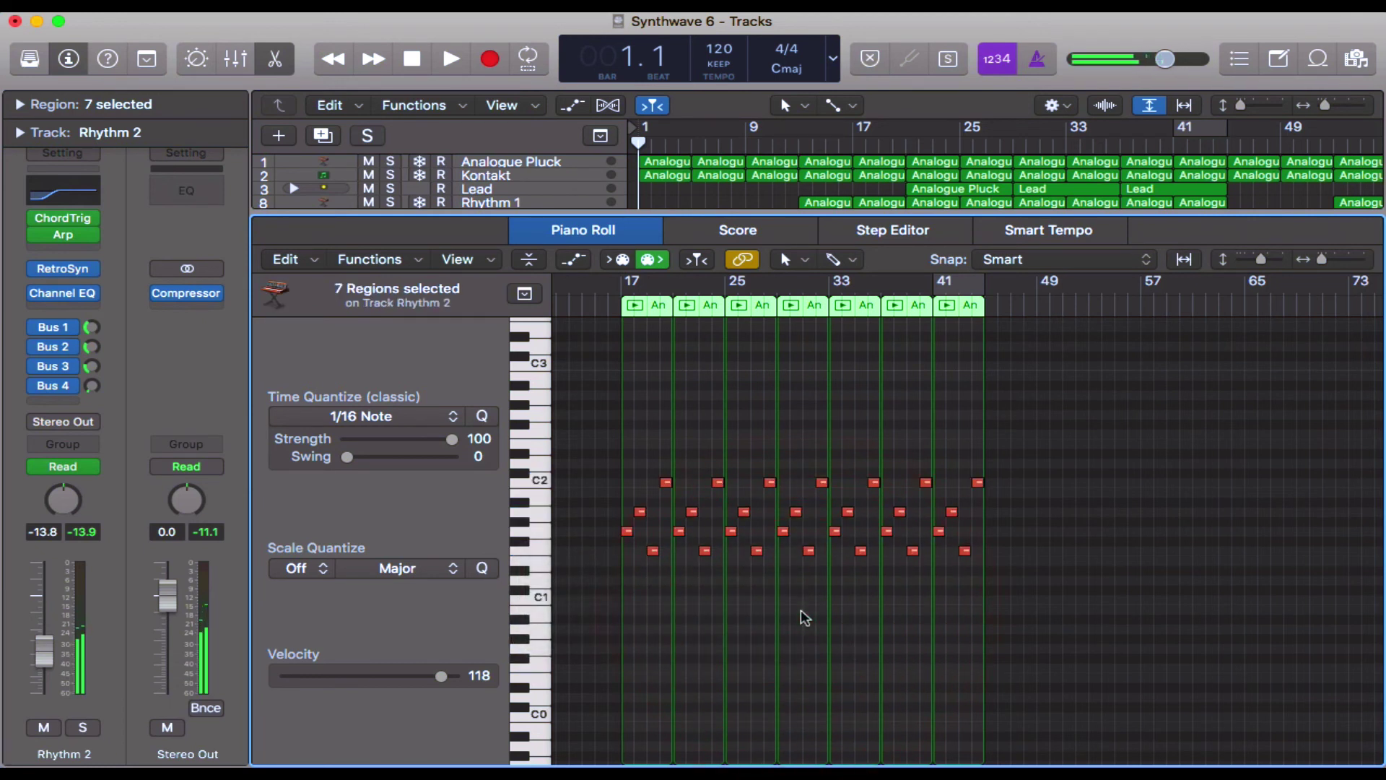